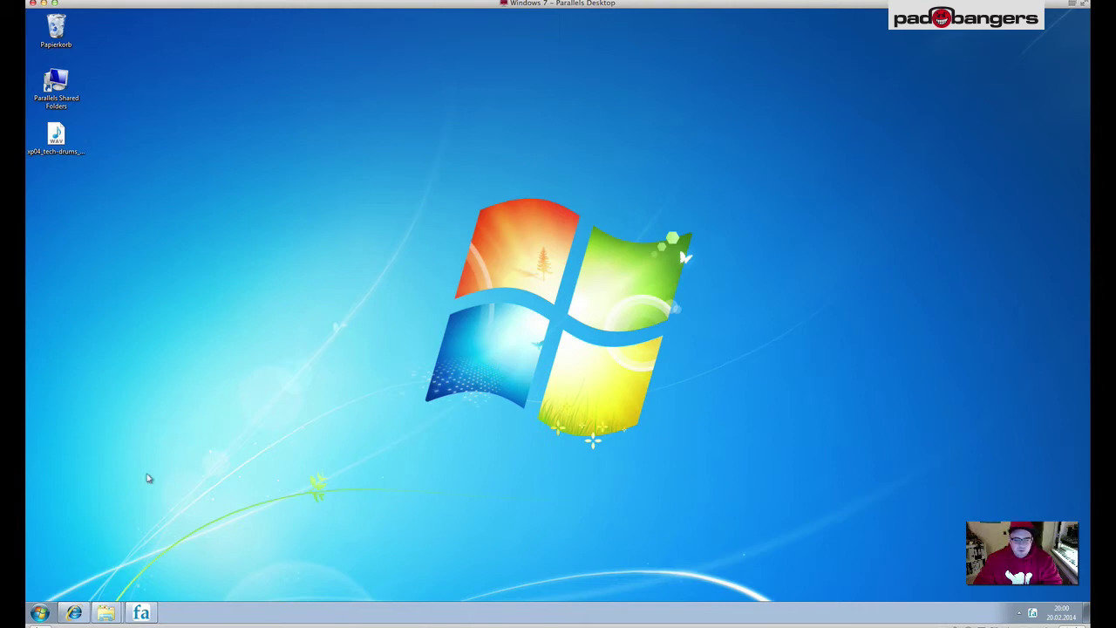
- View the Folder Actions for Windows website in Internet Explorer, including its list of available actions, and minimize the browser
{"action": "left_click", "coordinate": [74, 613]}
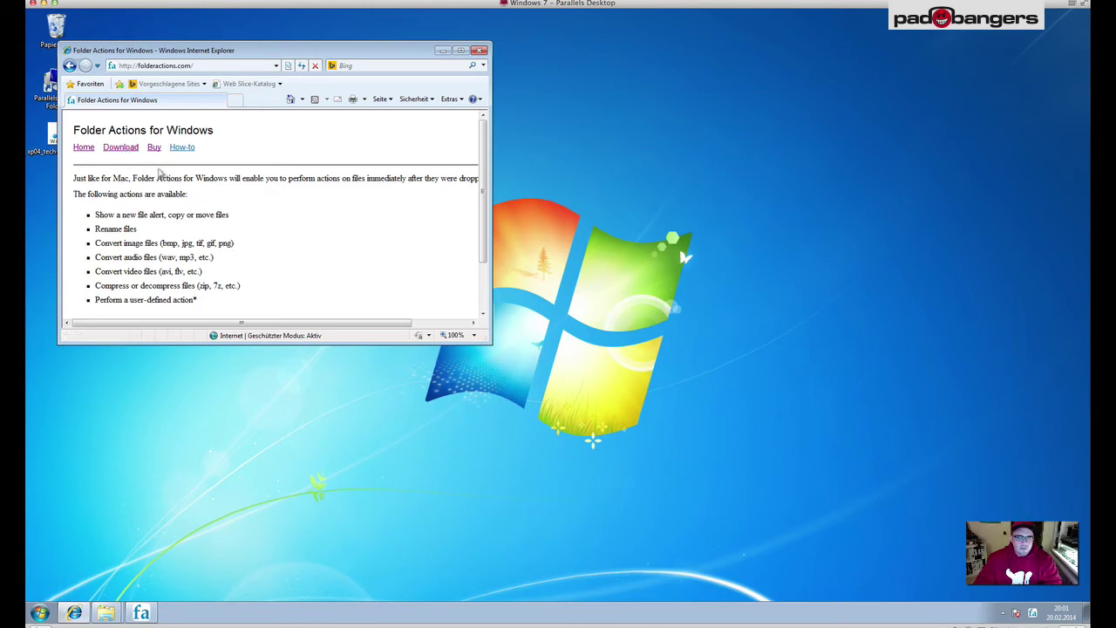
{"action": "left_click", "coordinate": [444, 52]}
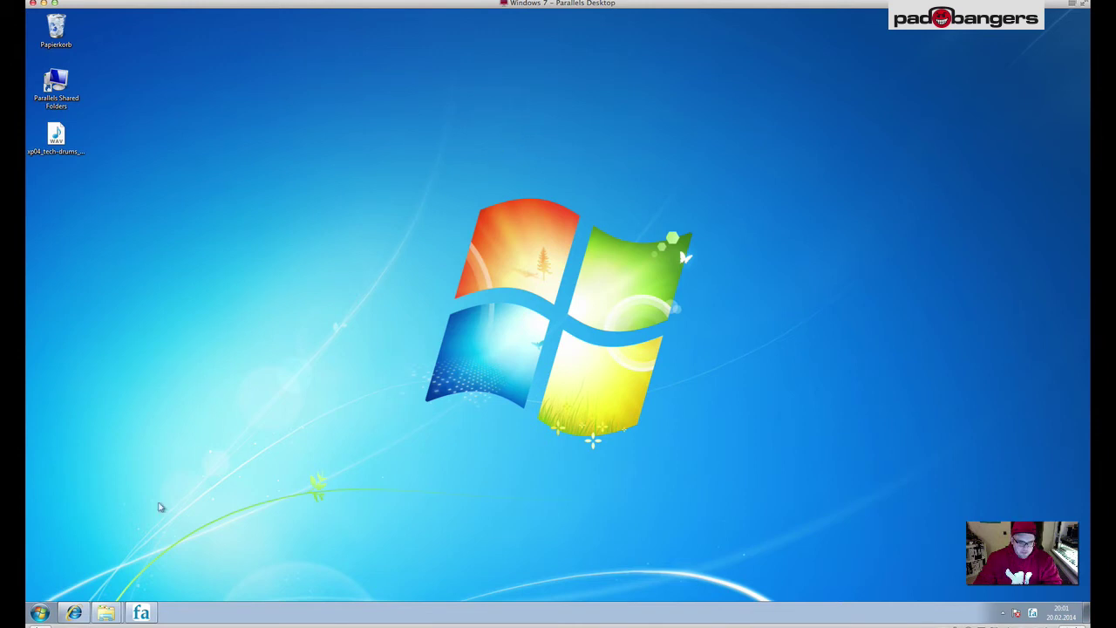
- Create a new folder named "MP3 Converter" on the local C: drive in Windows Explorer
{"action": "mouse_move", "coordinate": [105, 610]}
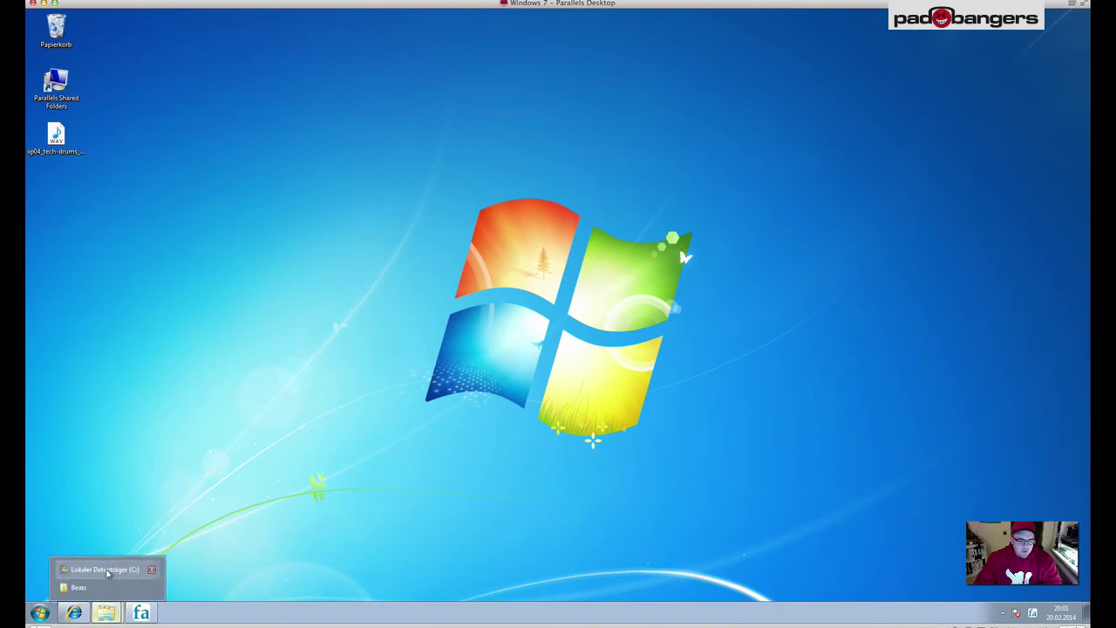
{"action": "left_click", "coordinate": [106, 569]}
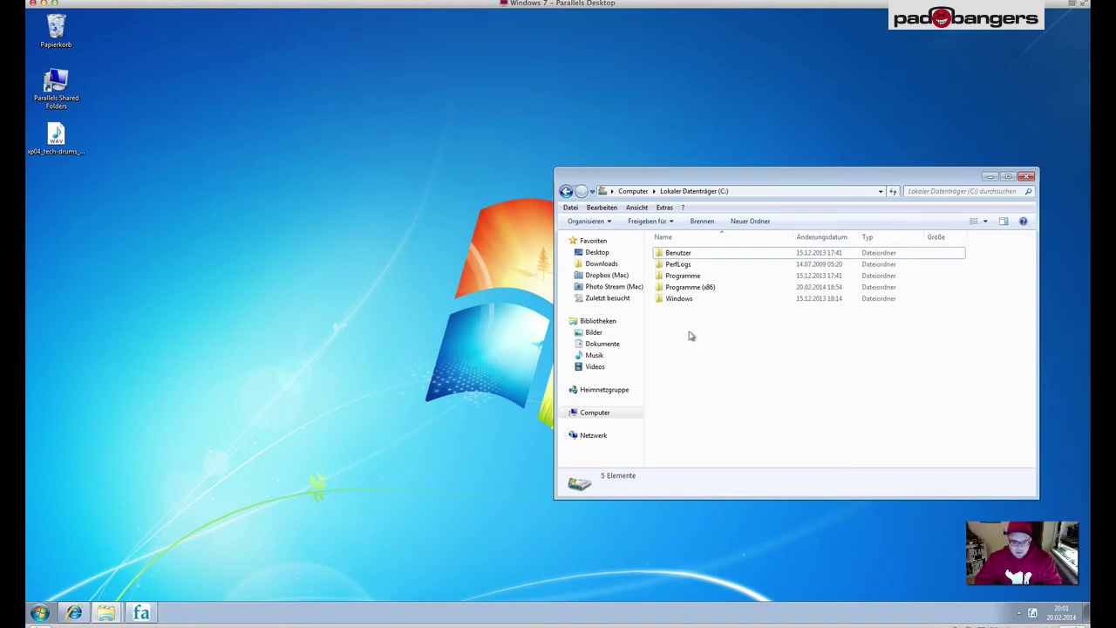
{"action": "right_click", "coordinate": [688, 335]}
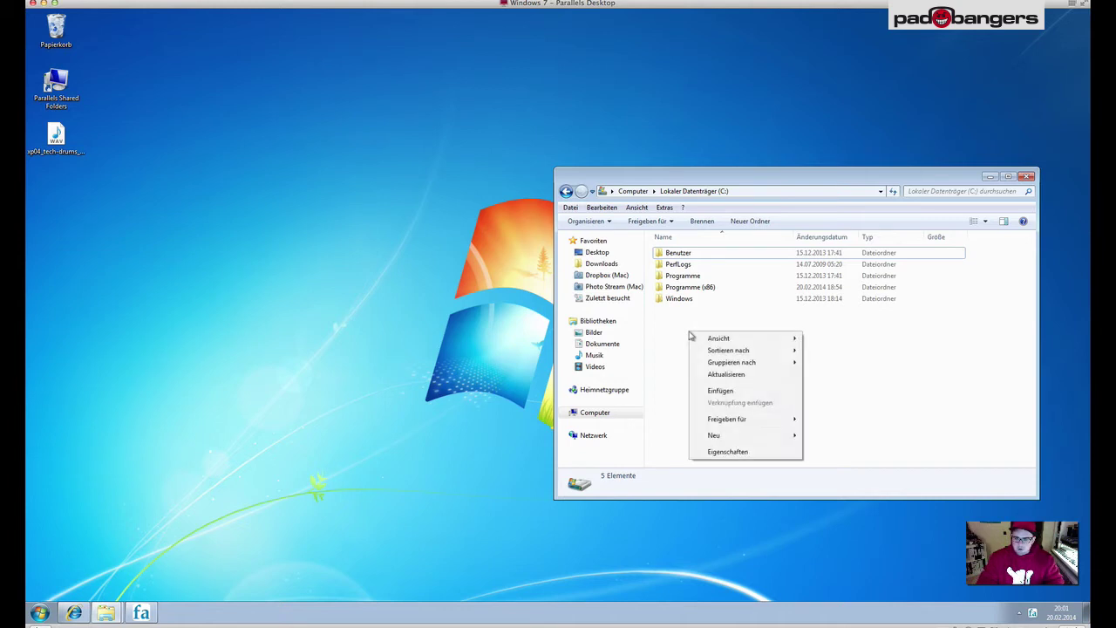
{"action": "mouse_move", "coordinate": [715, 434]}
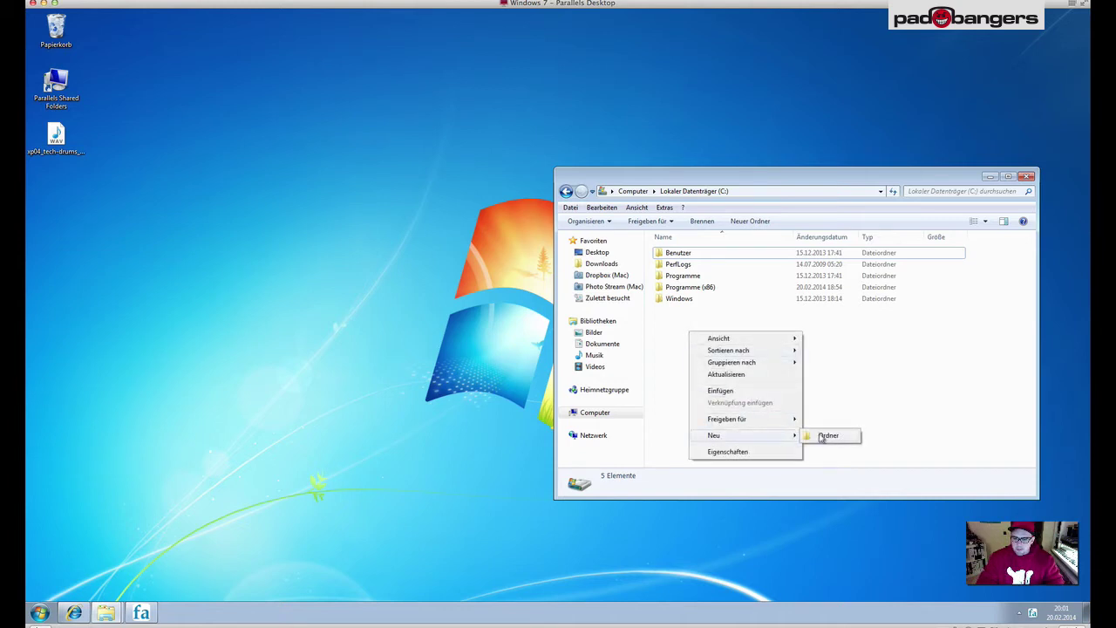
{"action": "left_click", "coordinate": [826, 435]}
{"action": "type", "text": "MP3"}
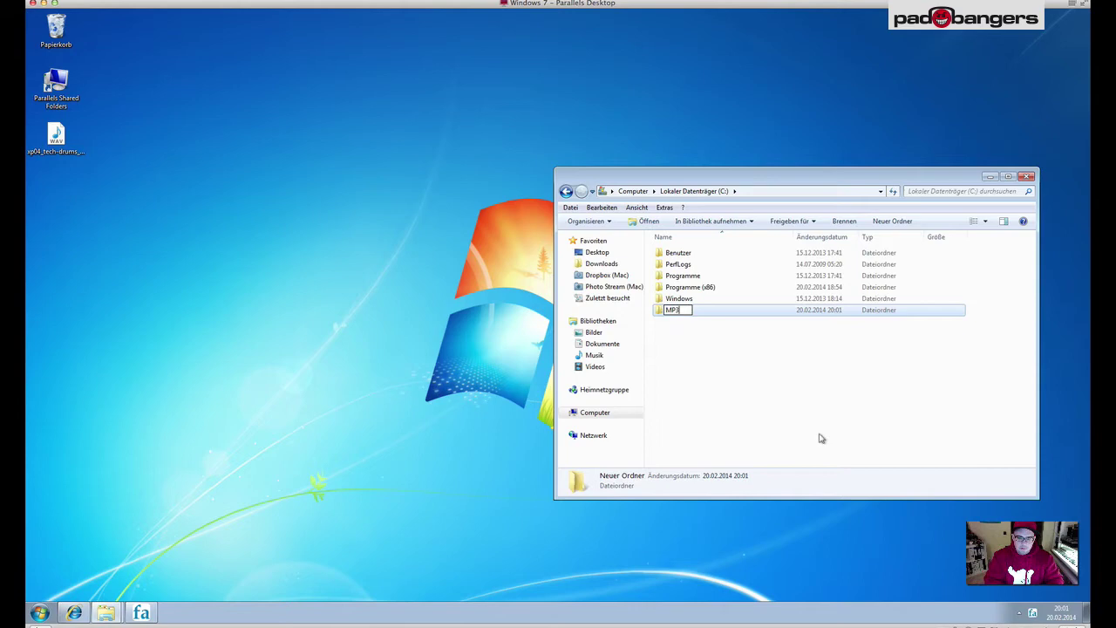
{"action": "type", "text": " Converter"}
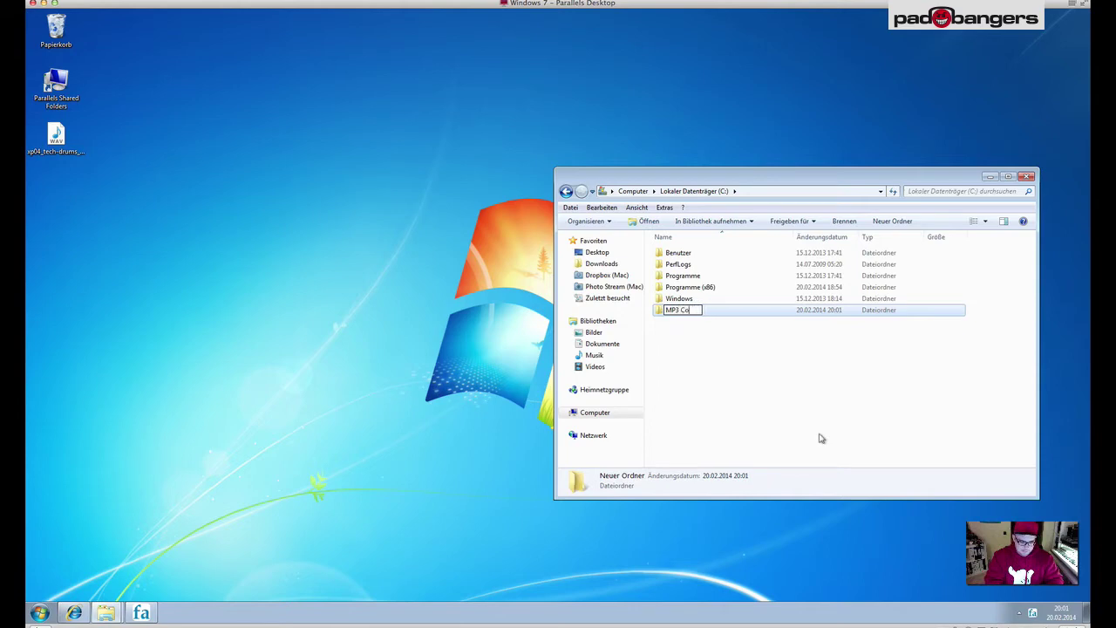
{"action": "key", "text": "Return"}
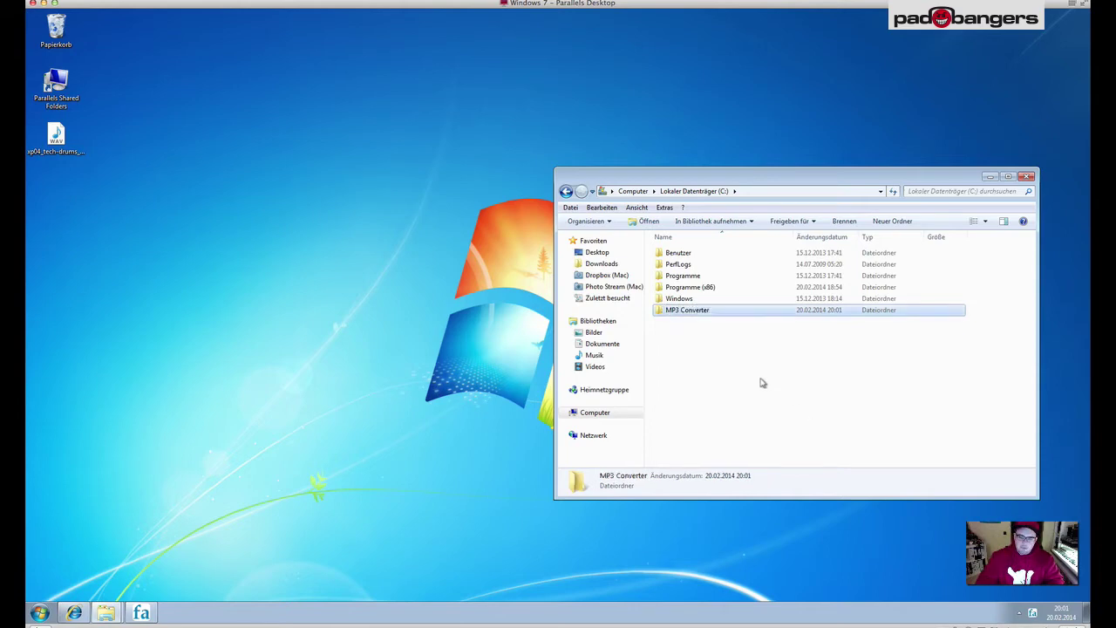
- Add the MP3 Converter folder to the Explorer favorites and minimize the window
{"action": "left_click_drag", "start_coordinate": [693, 310], "coordinate": [604, 314]}
{"action": "left_click", "coordinate": [732, 359]}
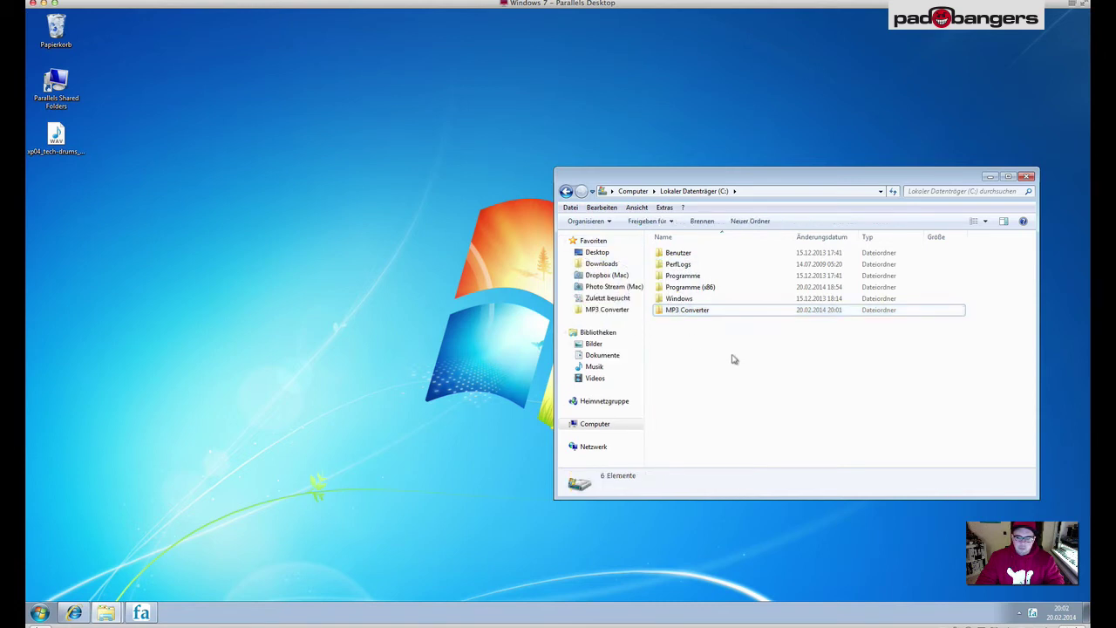
{"action": "left_click", "coordinate": [989, 177]}
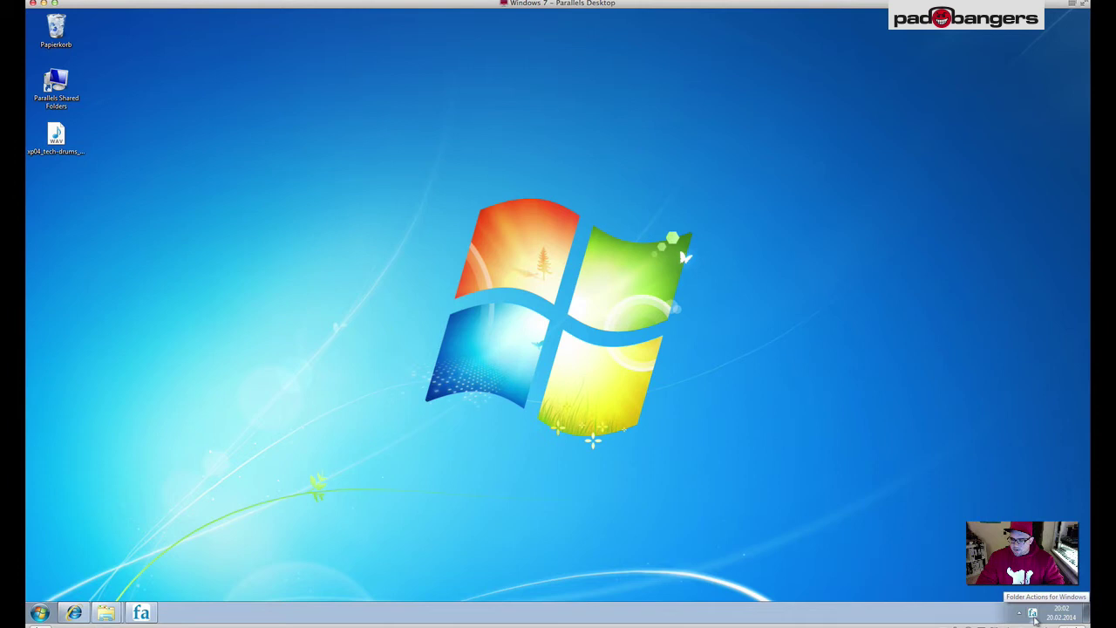
- In Folder Actions for Windows, add the C:\MP3 Converter folder to the folders with actions and switch it on
{"action": "left_click", "coordinate": [1032, 614]}
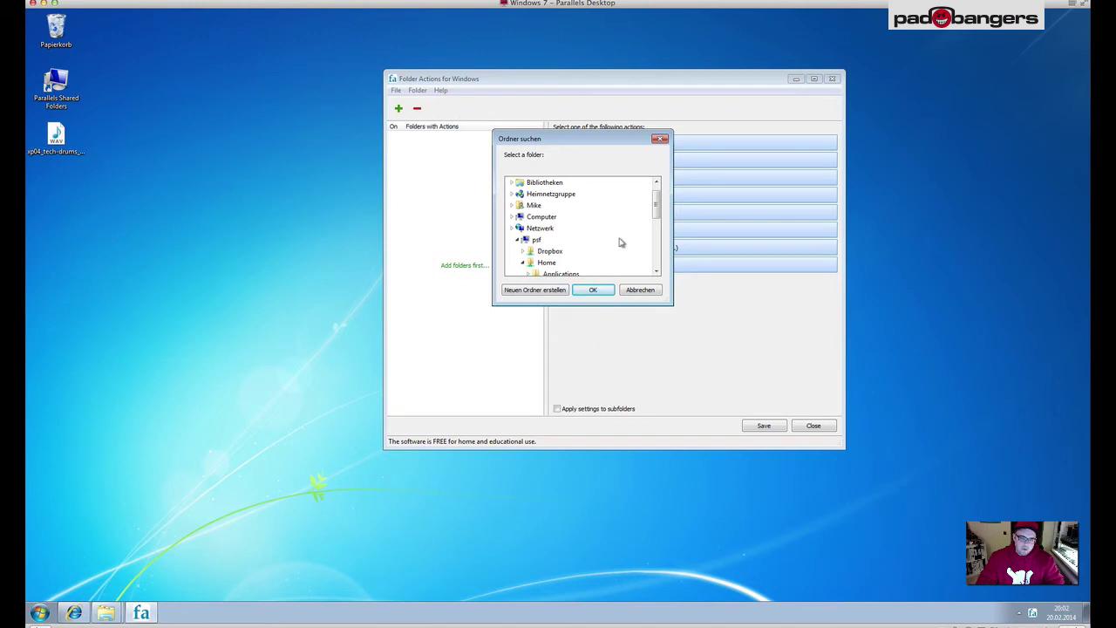
{"action": "left_click", "coordinate": [512, 216]}
{"action": "scroll", "coordinate": [530, 225], "scroll_direction": "down", "scroll_amount": 3}
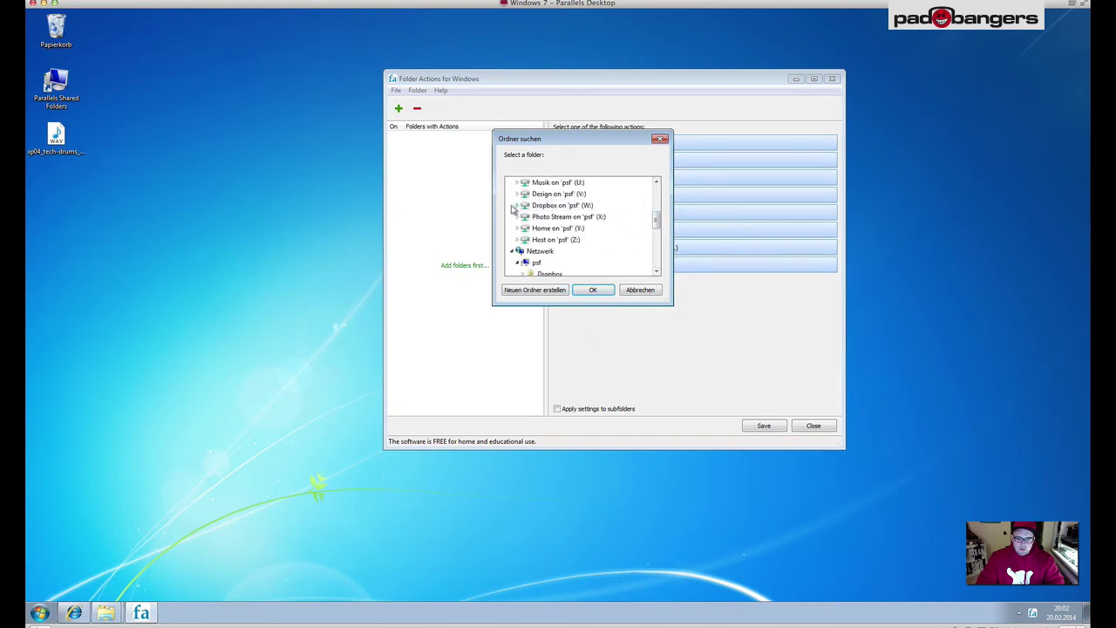
{"action": "scroll", "coordinate": [530, 225], "scroll_direction": "up", "scroll_amount": 2}
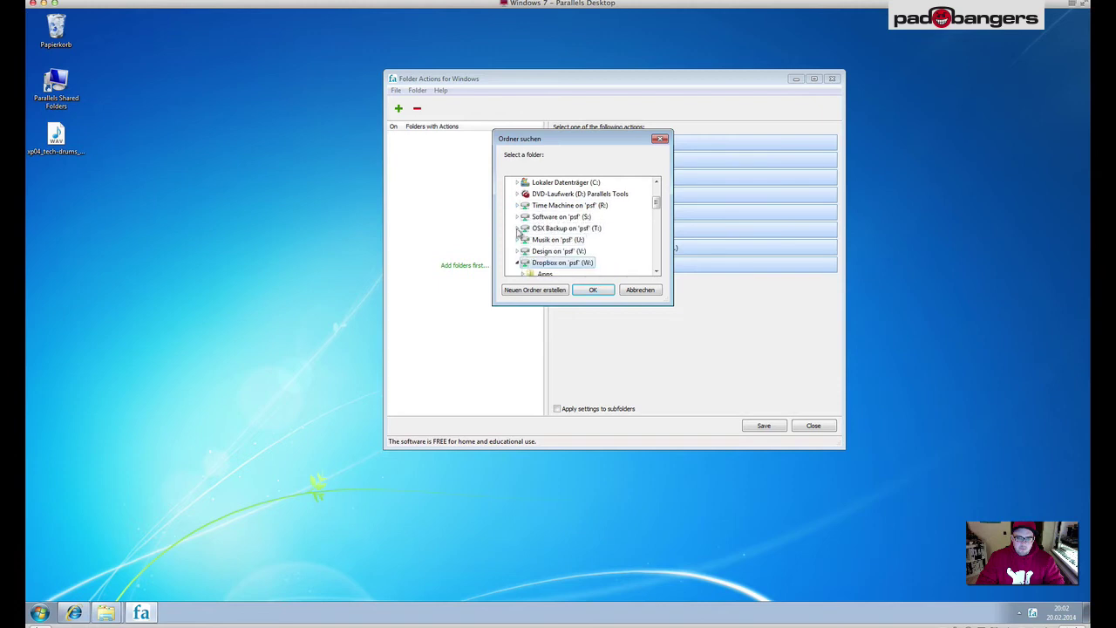
{"action": "left_click", "coordinate": [519, 185]}
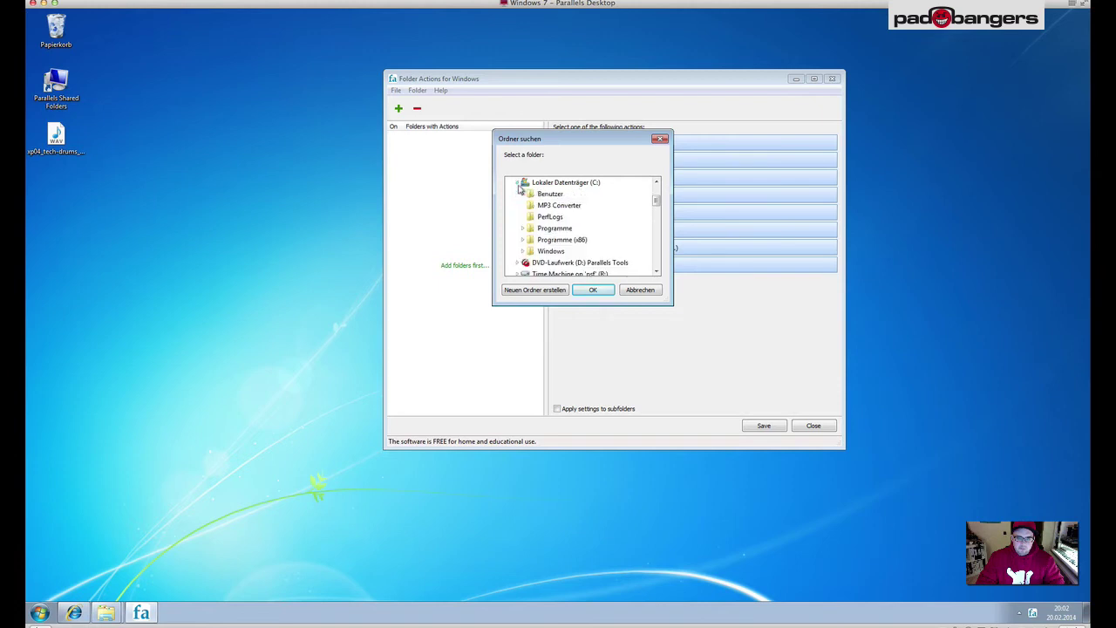
{"action": "left_click", "coordinate": [570, 206]}
{"action": "left_click", "coordinate": [593, 289]}
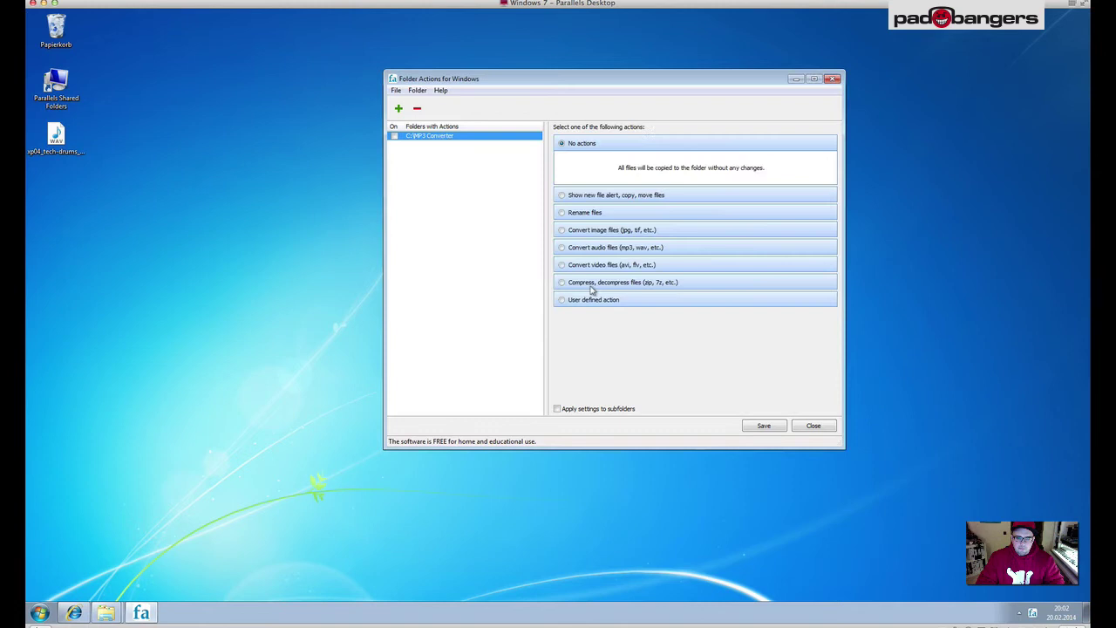
{"action": "left_click", "coordinate": [394, 137]}
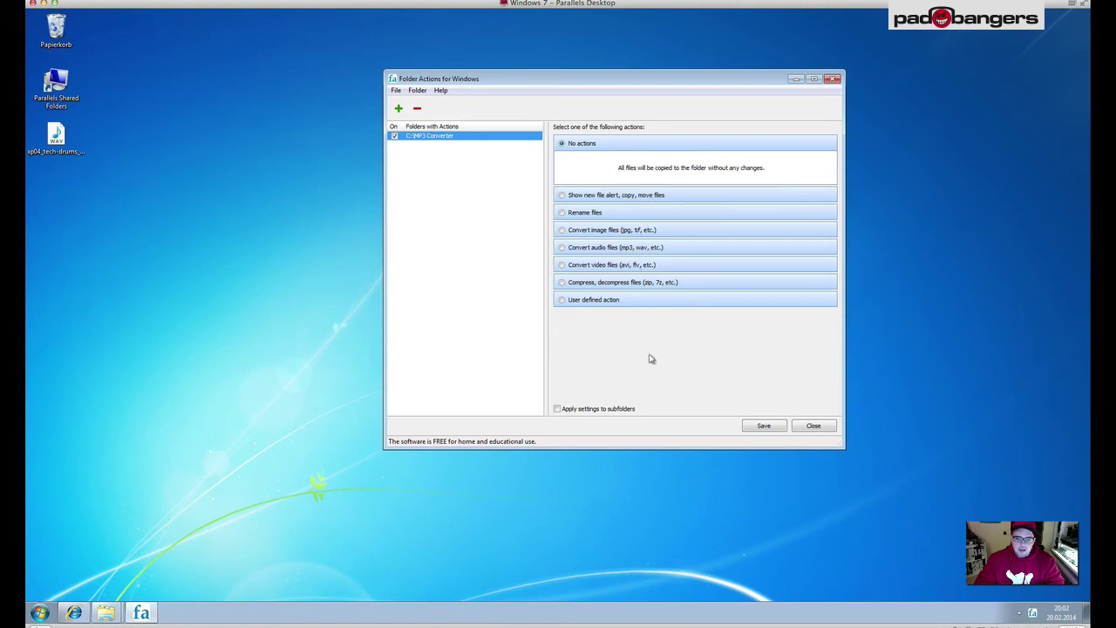
- Choose audio file conversion to MP3 with Best quality and name the result subfolder "Beats Mp3"
{"action": "left_click", "coordinate": [562, 249]}
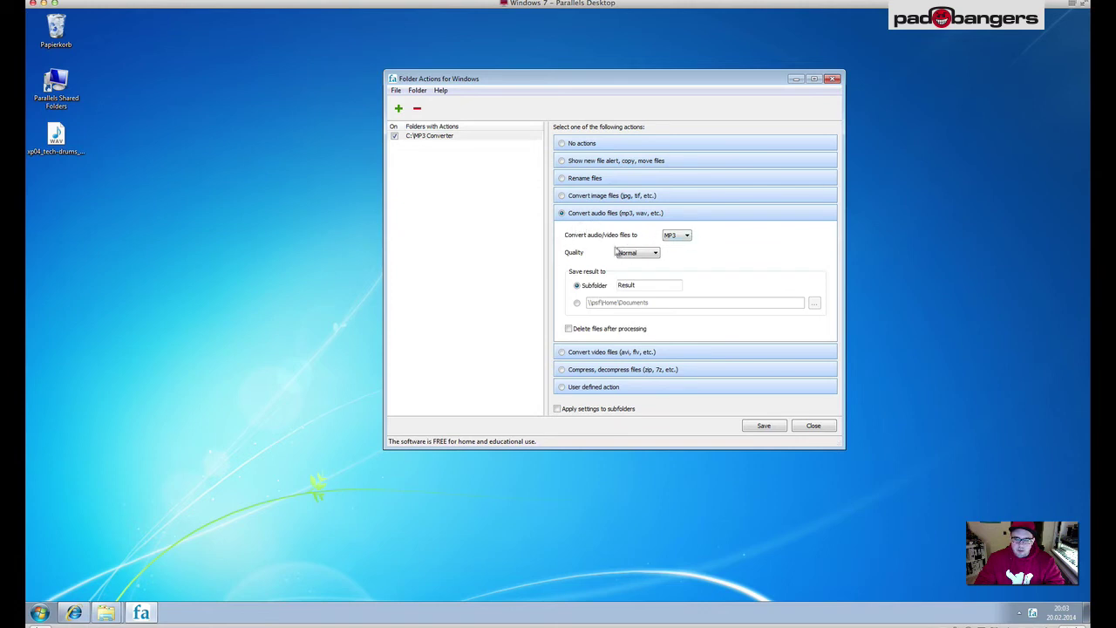
{"action": "left_click", "coordinate": [646, 253]}
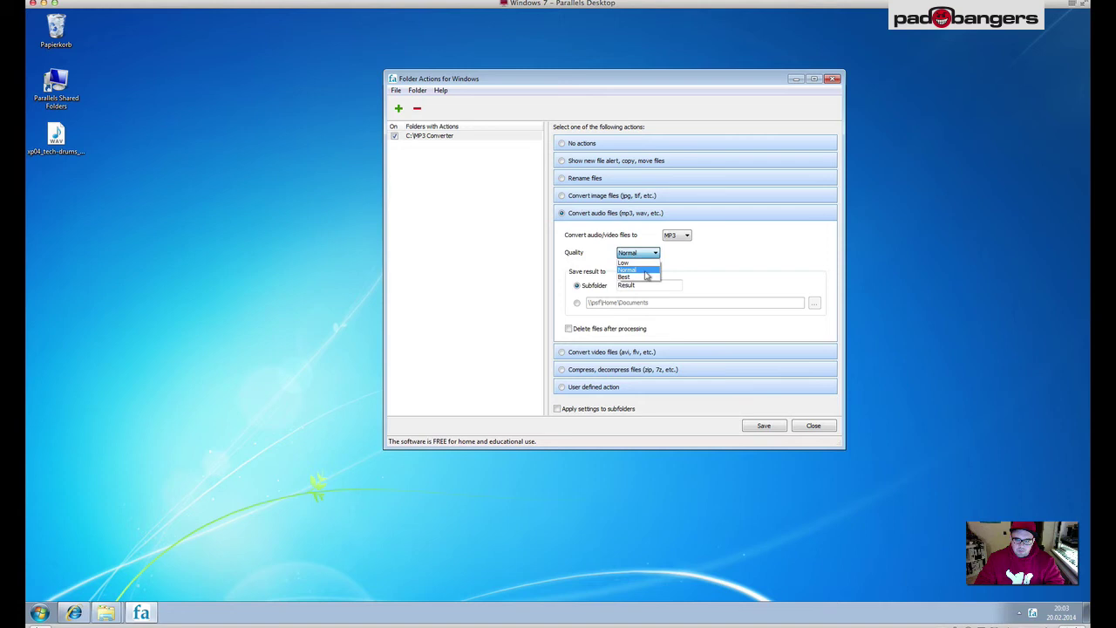
{"action": "left_click", "coordinate": [644, 279]}
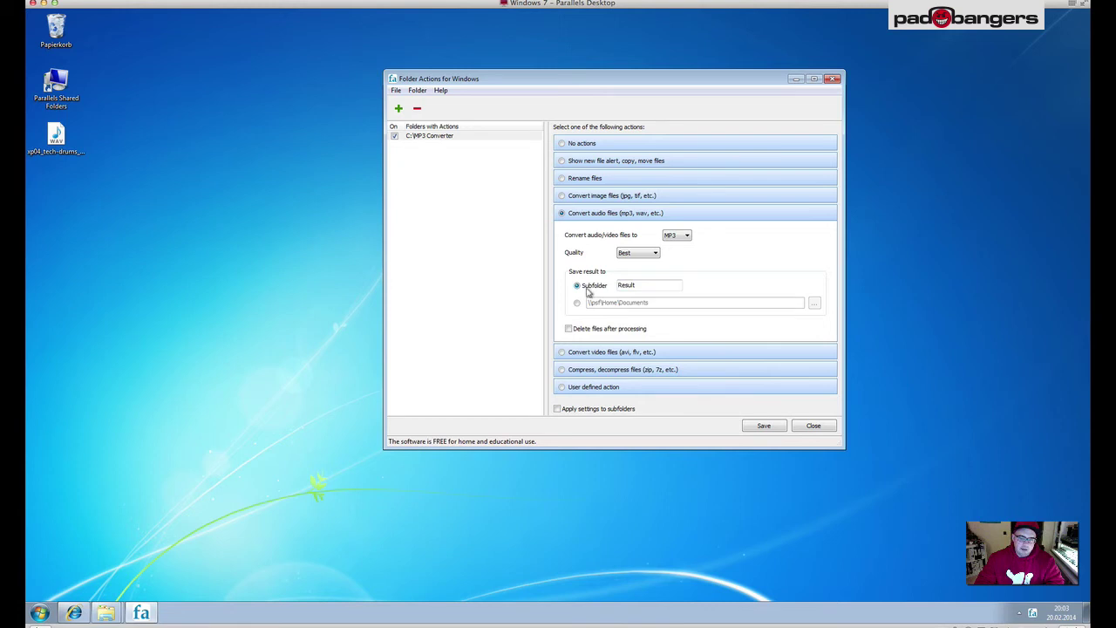
{"action": "double_click", "coordinate": [641, 284]}
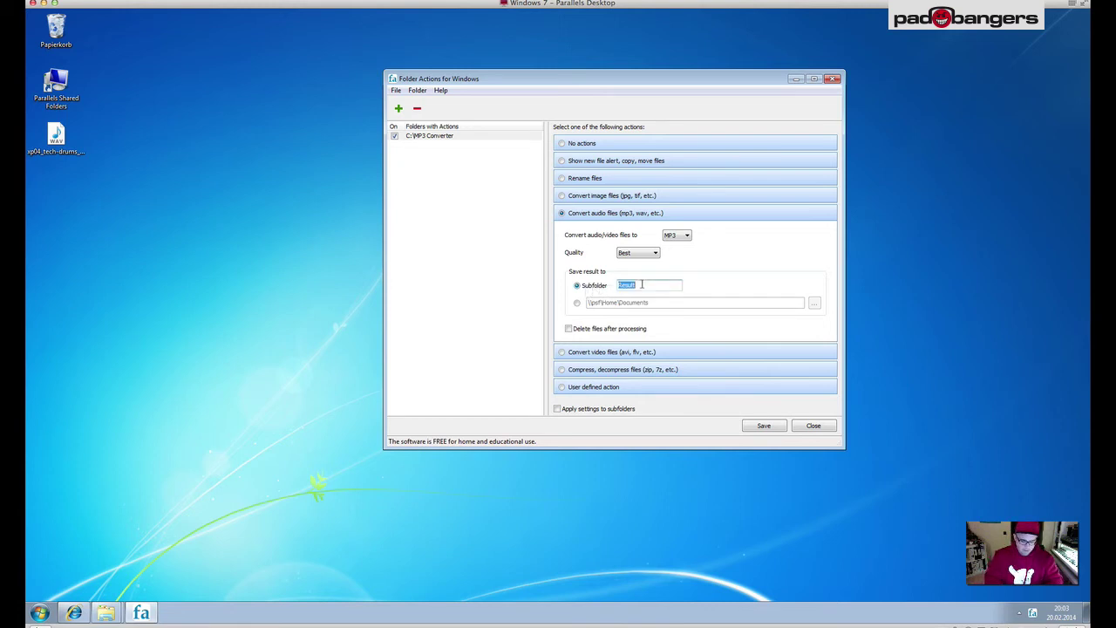
{"action": "type", "text": "Beats Mp3"}
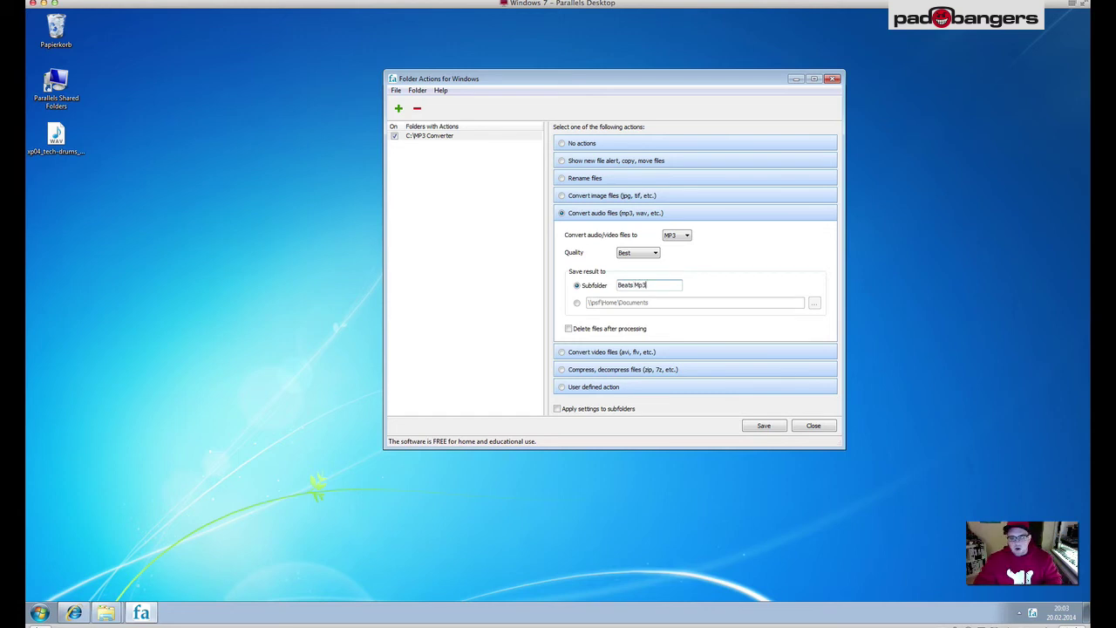
- Save the conversion results to the Beats folder on the Dropbox drive (W:\Beats) instead of a subfolder
{"action": "left_click", "coordinate": [576, 305]}
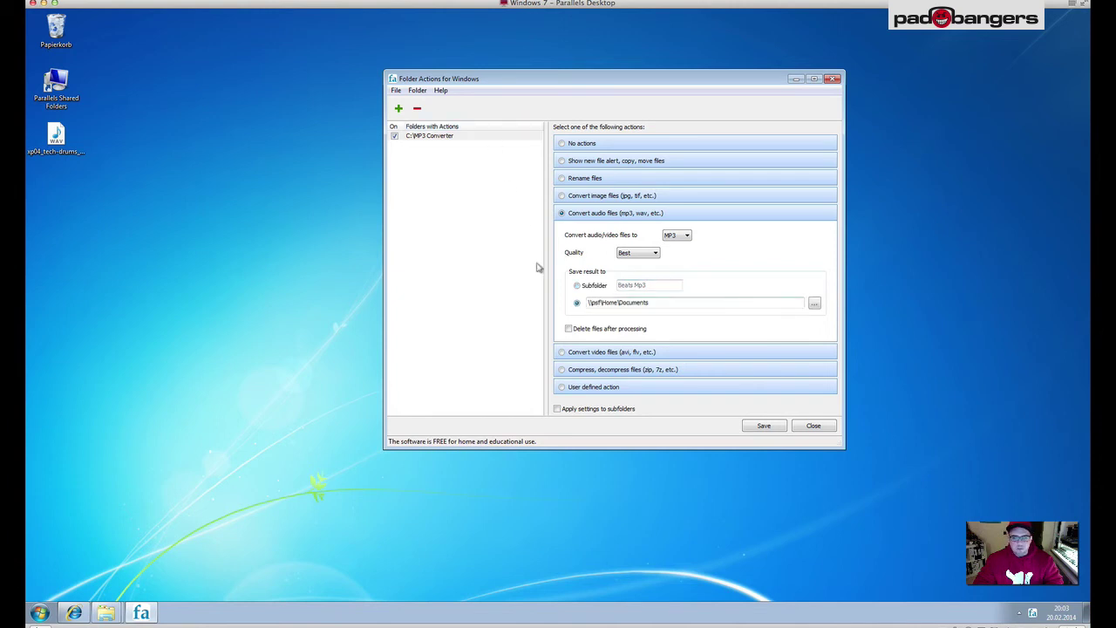
{"action": "left_click", "coordinate": [814, 303]}
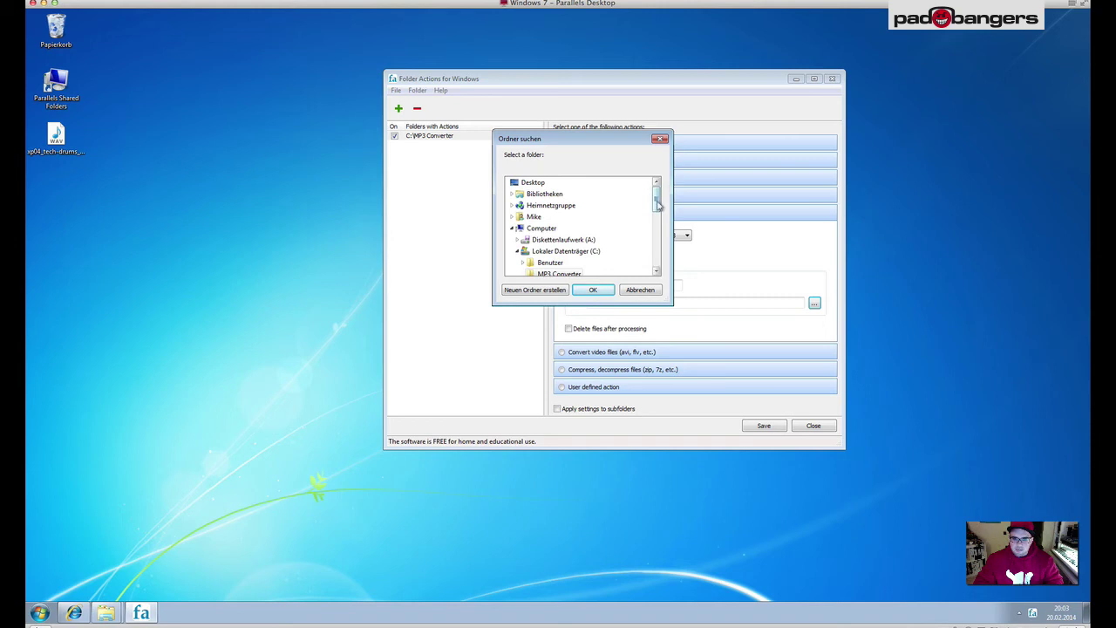
{"action": "left_click_drag", "start_coordinate": [658, 203], "coordinate": [642, 247]}
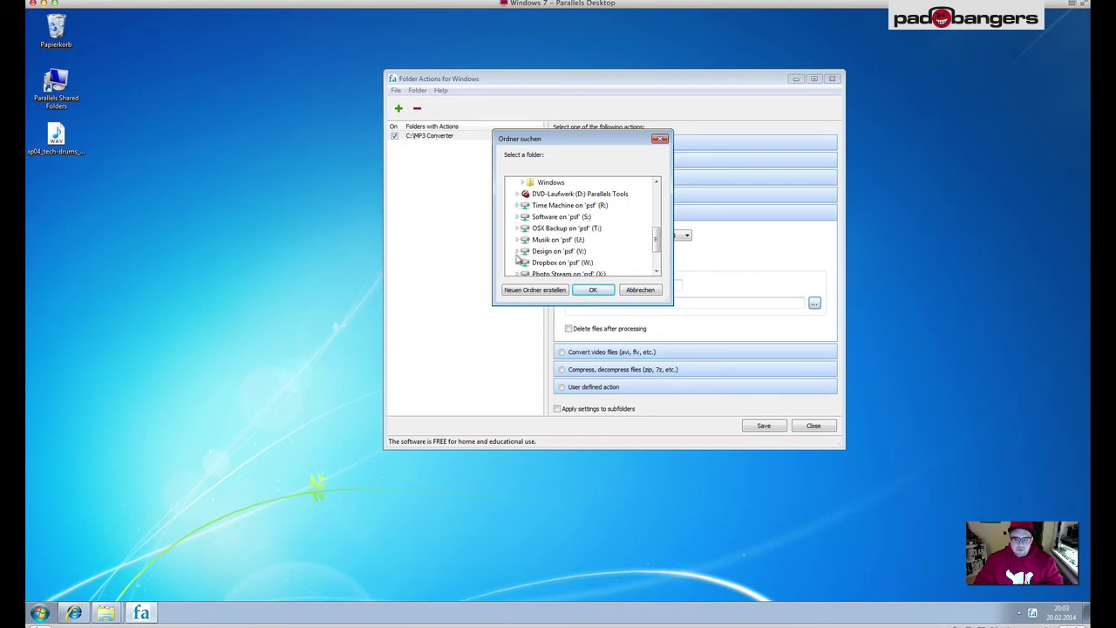
{"action": "left_click", "coordinate": [519, 262]}
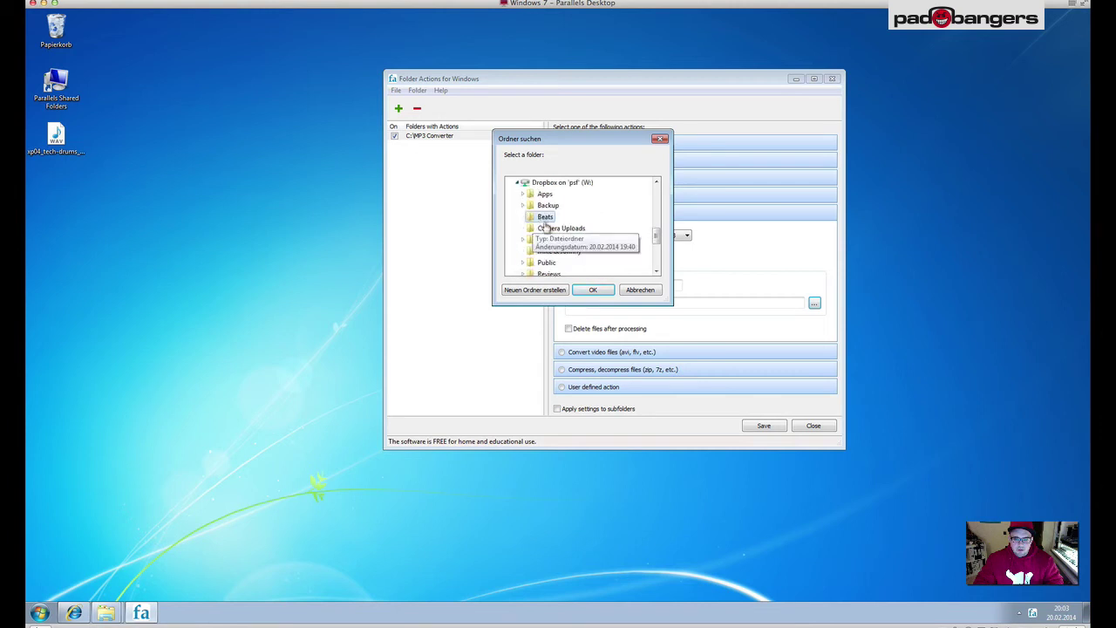
{"action": "left_click", "coordinate": [593, 289]}
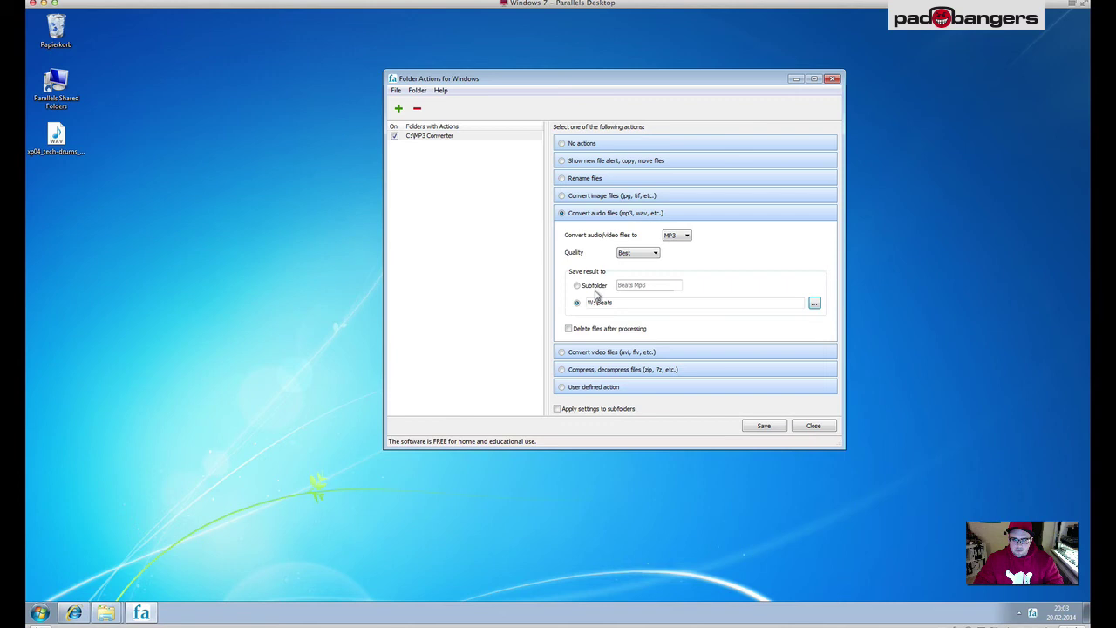
- Enable deleting files after processing, save the folder action settings and close the window
{"action": "left_click", "coordinate": [568, 329]}
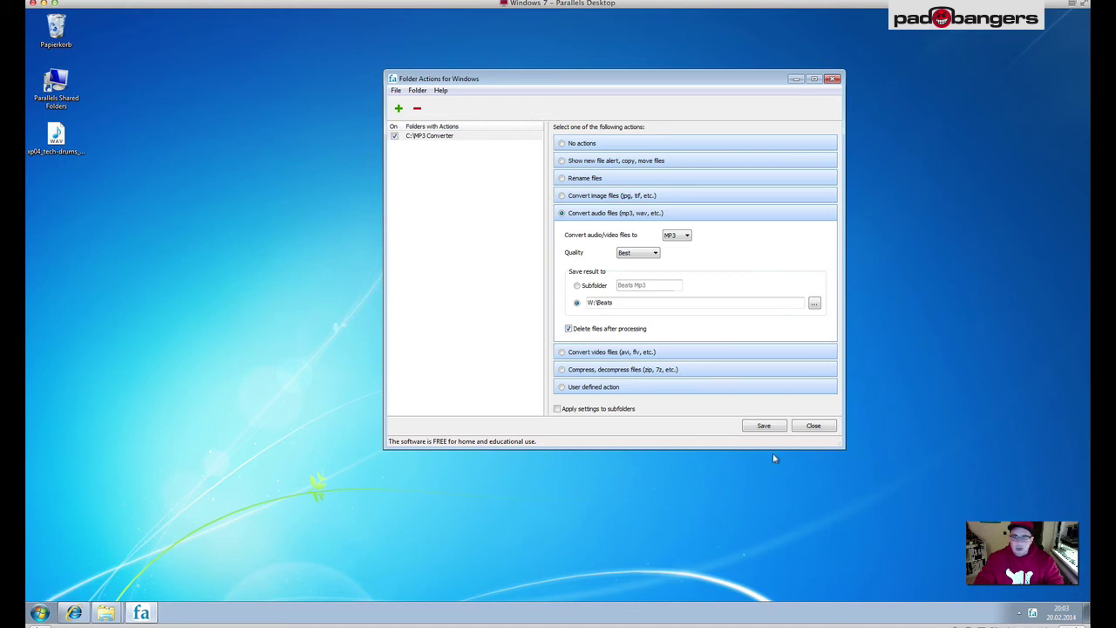
{"action": "left_click", "coordinate": [765, 426]}
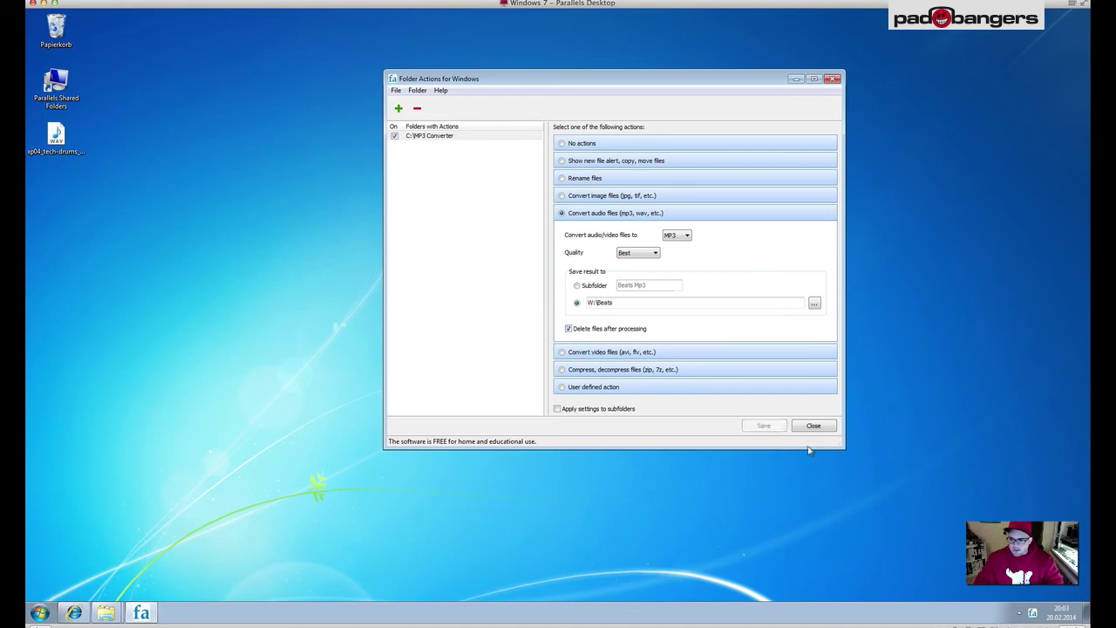
{"action": "left_click", "coordinate": [828, 427]}
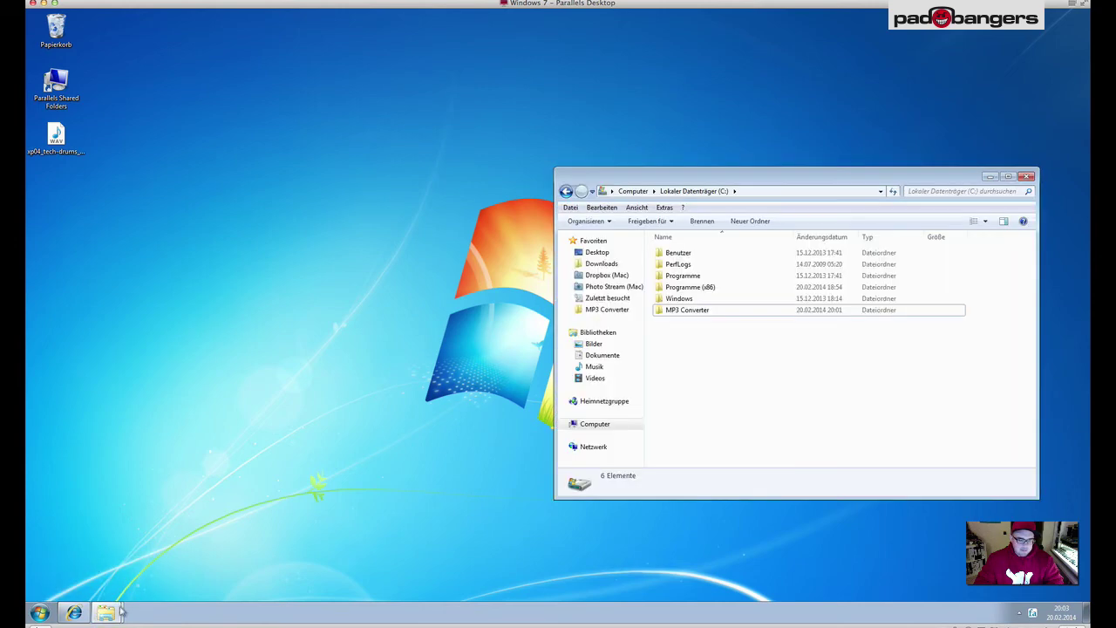
- Bring up the Beats folder window, switch it to MP3 Converter and copy xp04_tech-drums_027_A.wav from the desktop into it
{"action": "mouse_move", "coordinate": [113, 613]}
{"action": "left_click", "coordinate": [123, 590]}
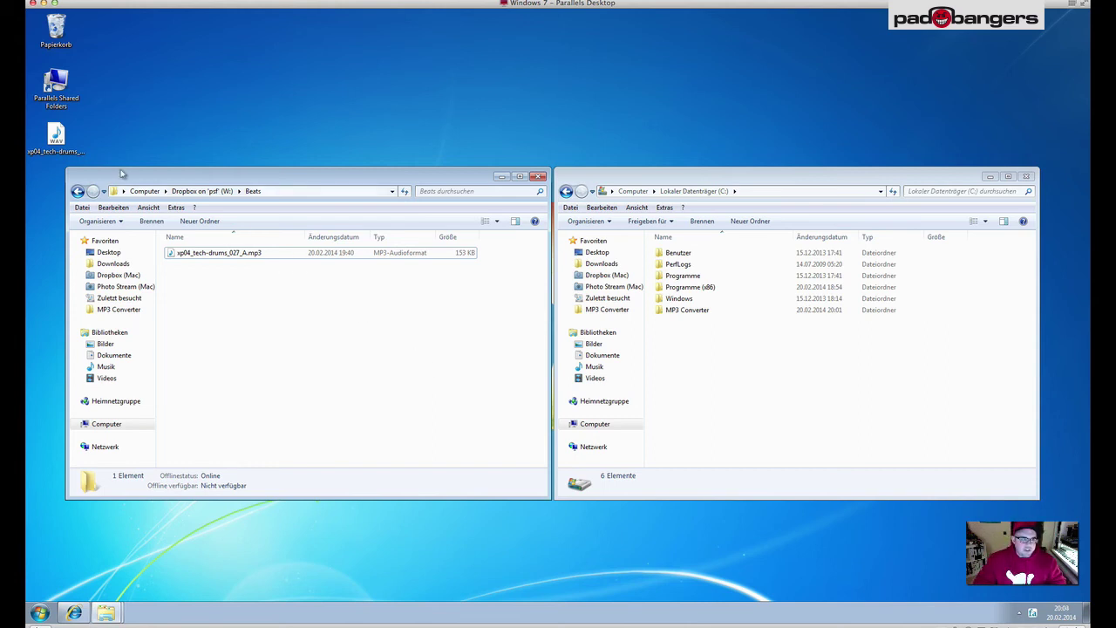
{"action": "left_click", "coordinate": [56, 131]}
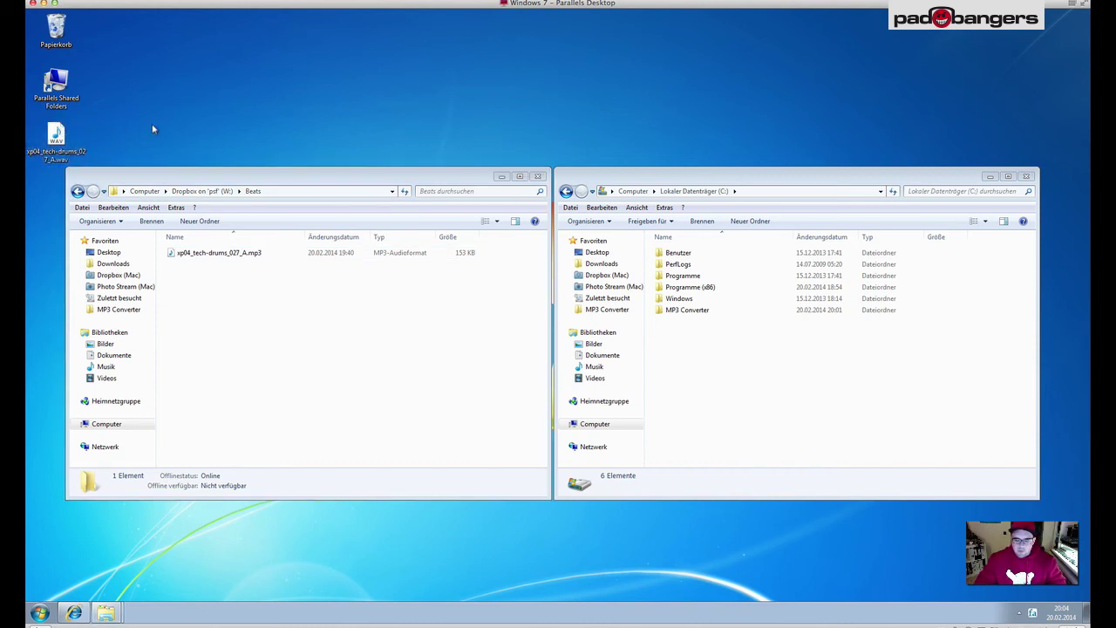
{"action": "left_click", "coordinate": [310, 308]}
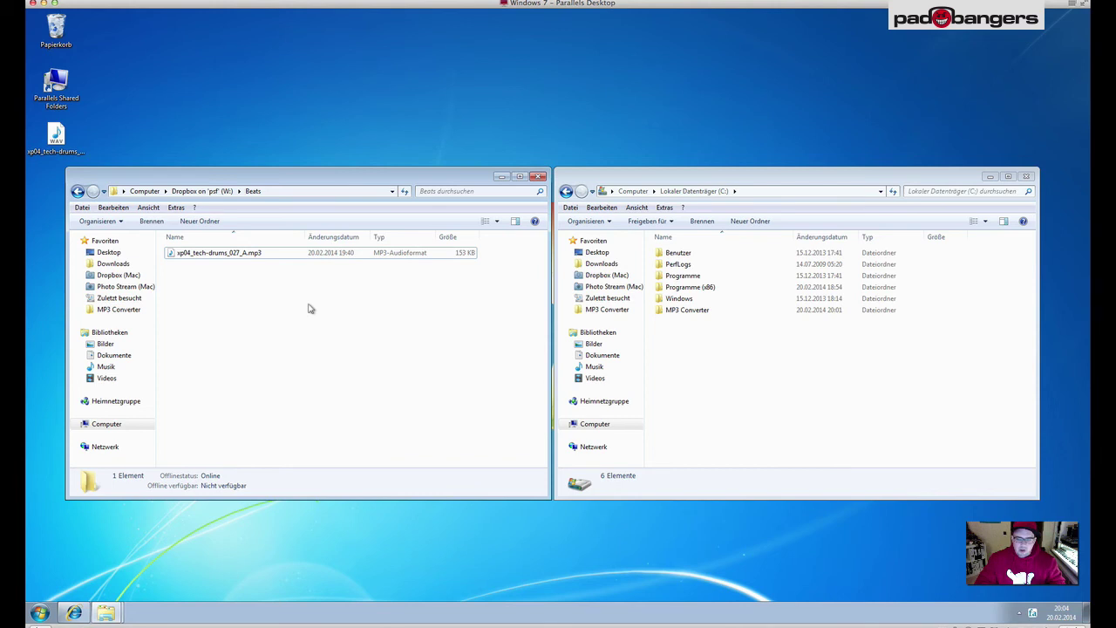
{"action": "left_click", "coordinate": [132, 310]}
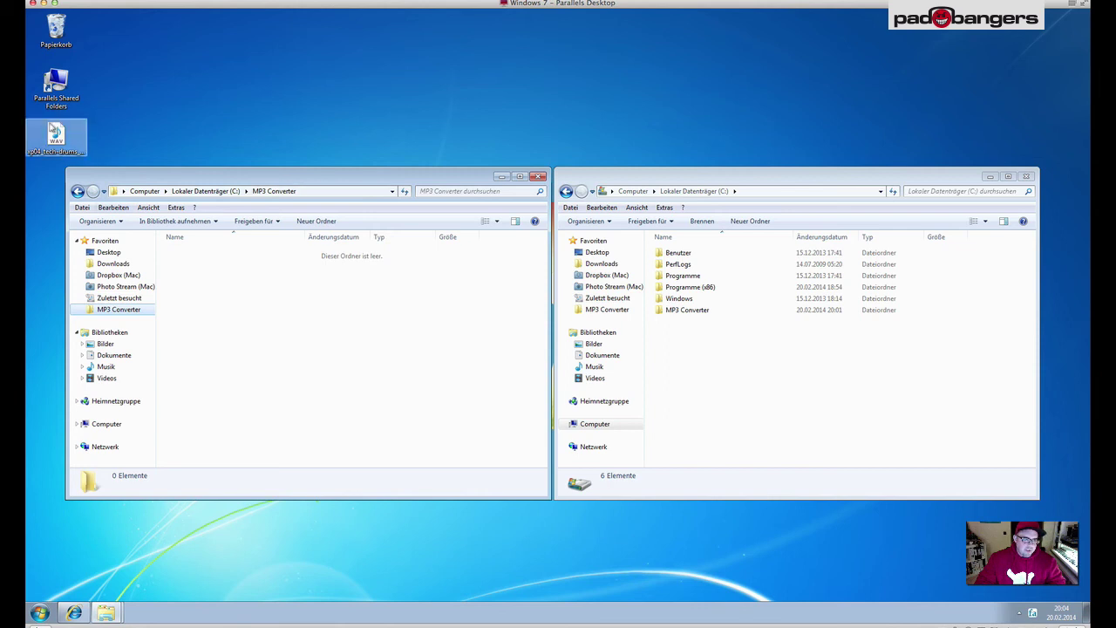
{"action": "left_click_drag", "start_coordinate": [56, 146], "coordinate": [226, 278]}
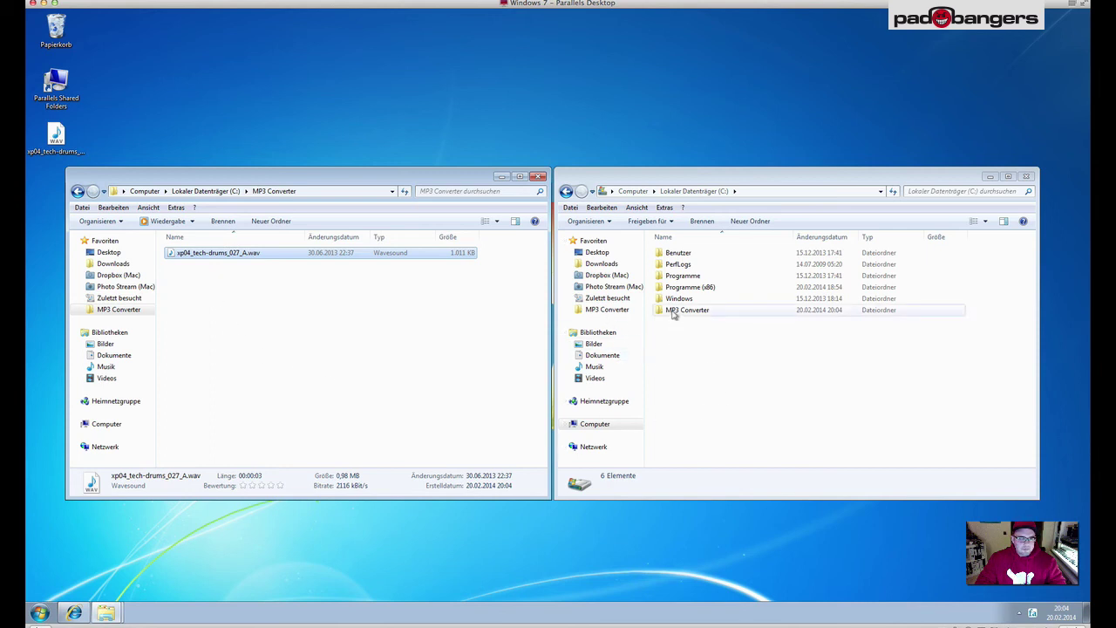
- Open the Dropbox Beats folder in the C: drive window and copy the desktop WAV file into MP3 Converter again
{"action": "left_click", "coordinate": [596, 423]}
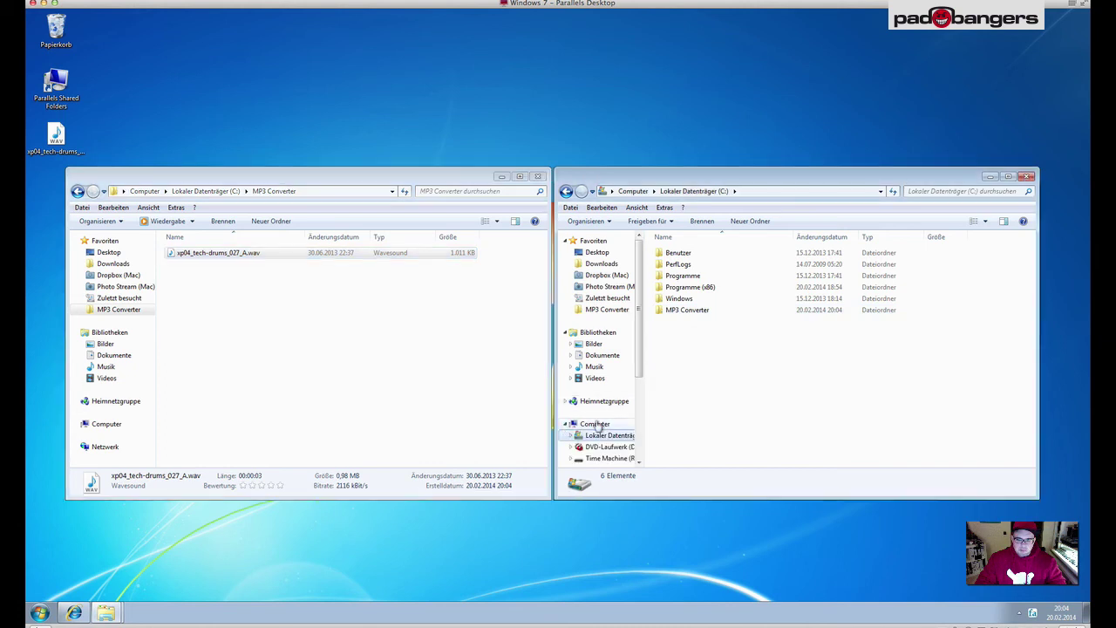
{"action": "left_click", "coordinate": [579, 412]}
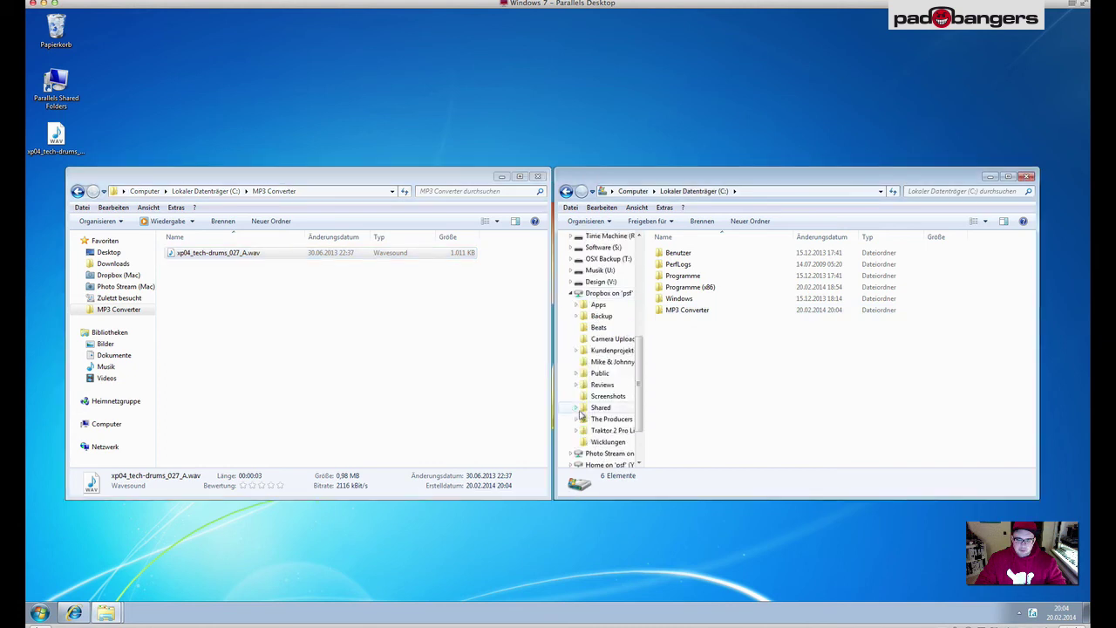
{"action": "left_click", "coordinate": [600, 328]}
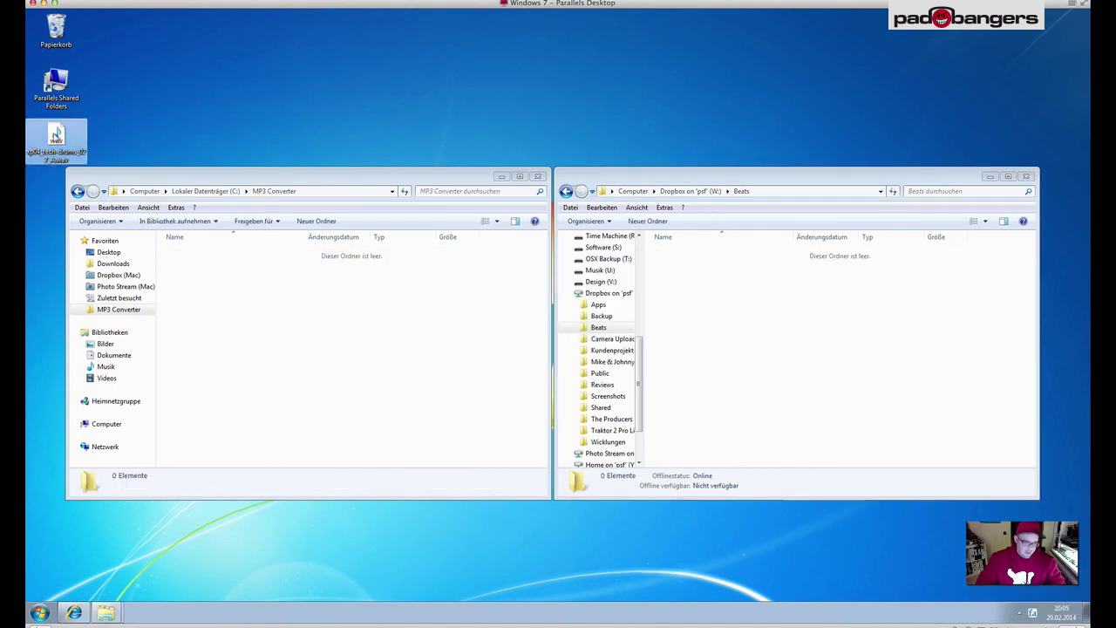
{"action": "left_click_drag", "start_coordinate": [56, 136], "coordinate": [317, 387]}
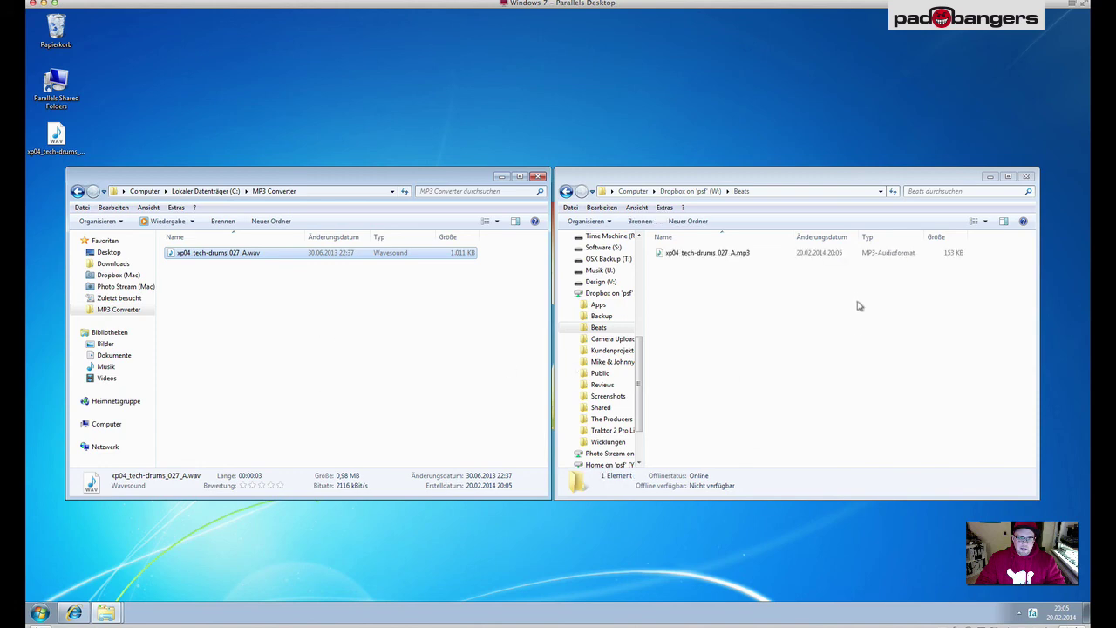
{"action": "left_click", "coordinate": [469, 347]}
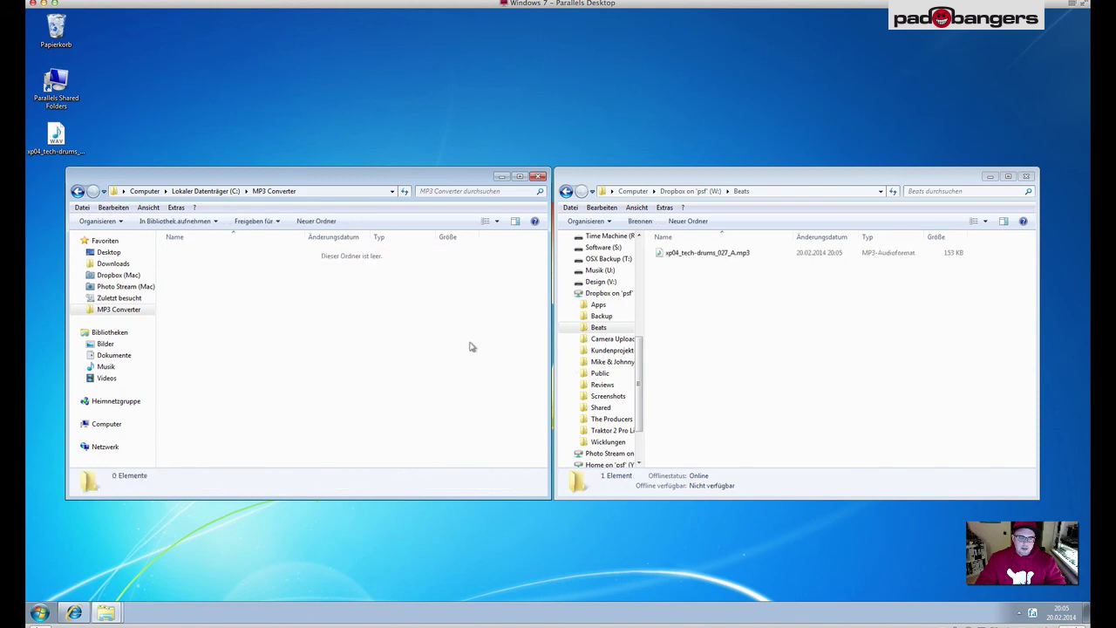